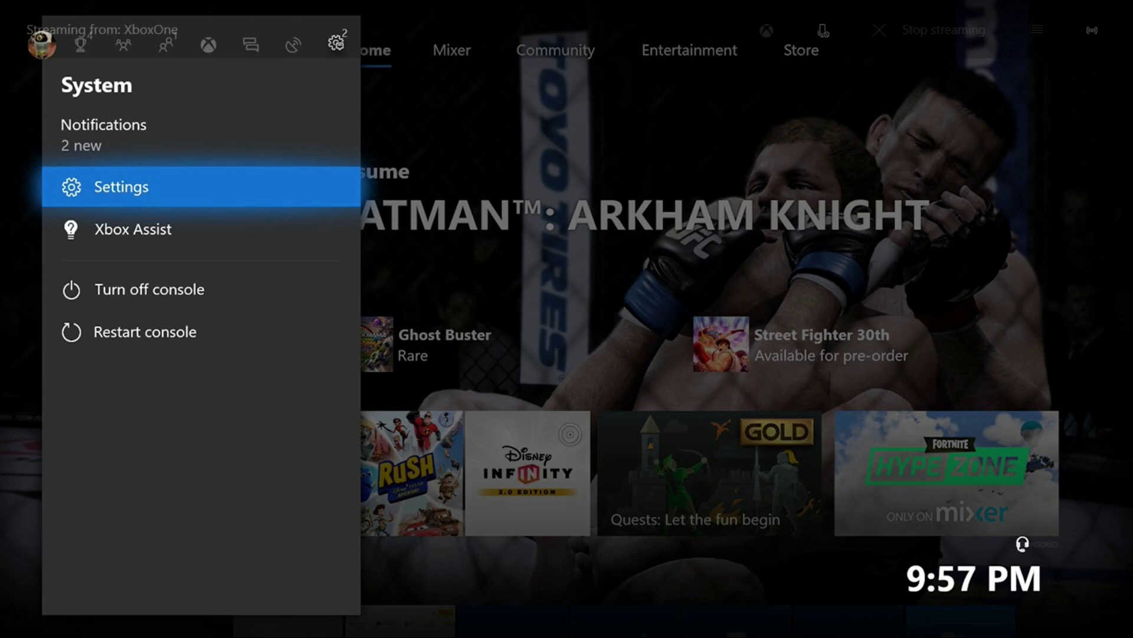
Step: Go from console Settings to Account > Linked social accounts, listing Facebook, Twitter and Discord
key(Return)
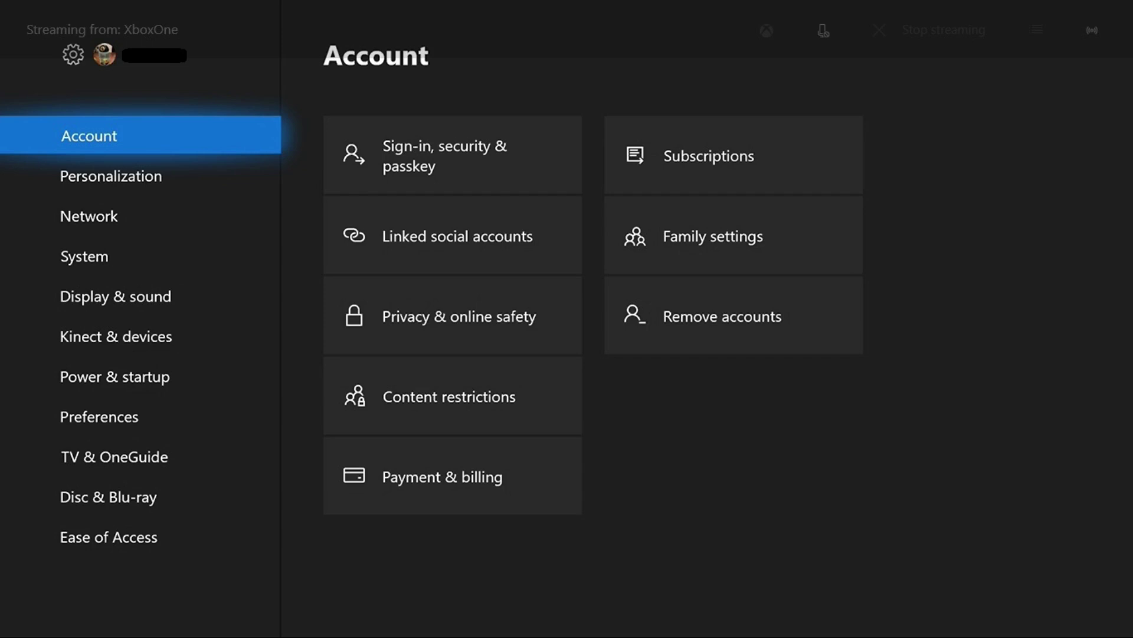
key(Right)
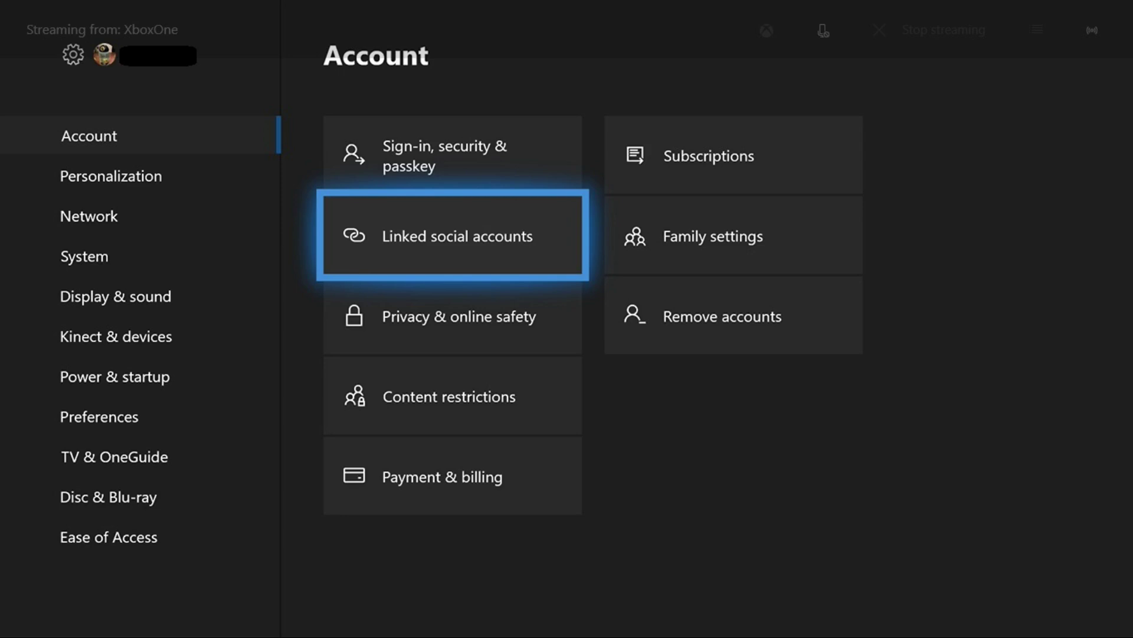
key(Return)
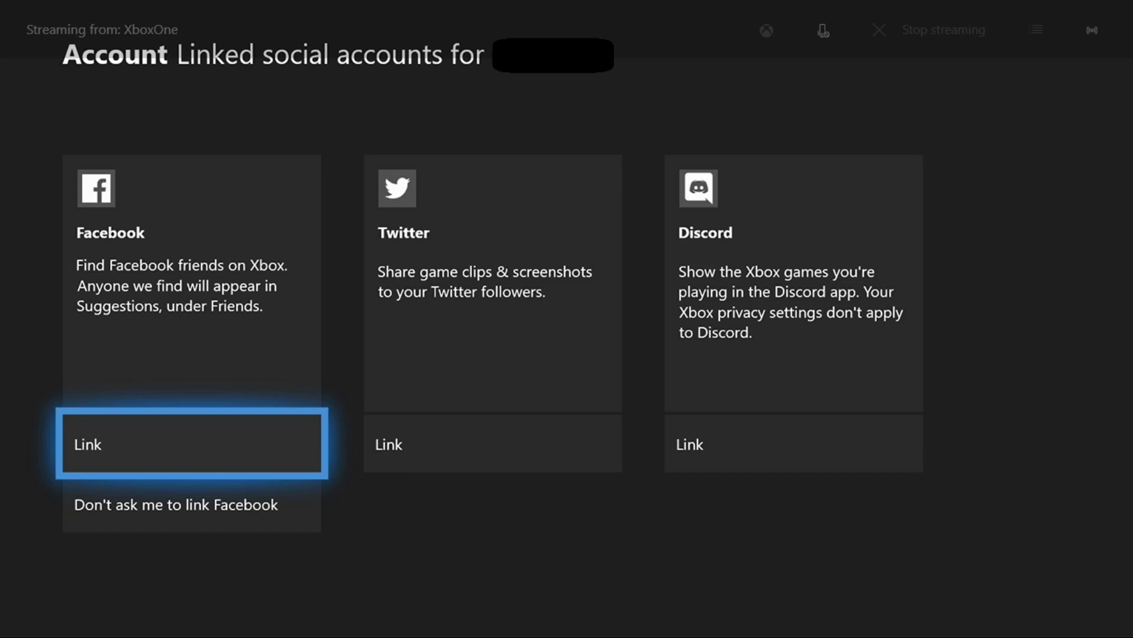
key(Right)
key(Right)
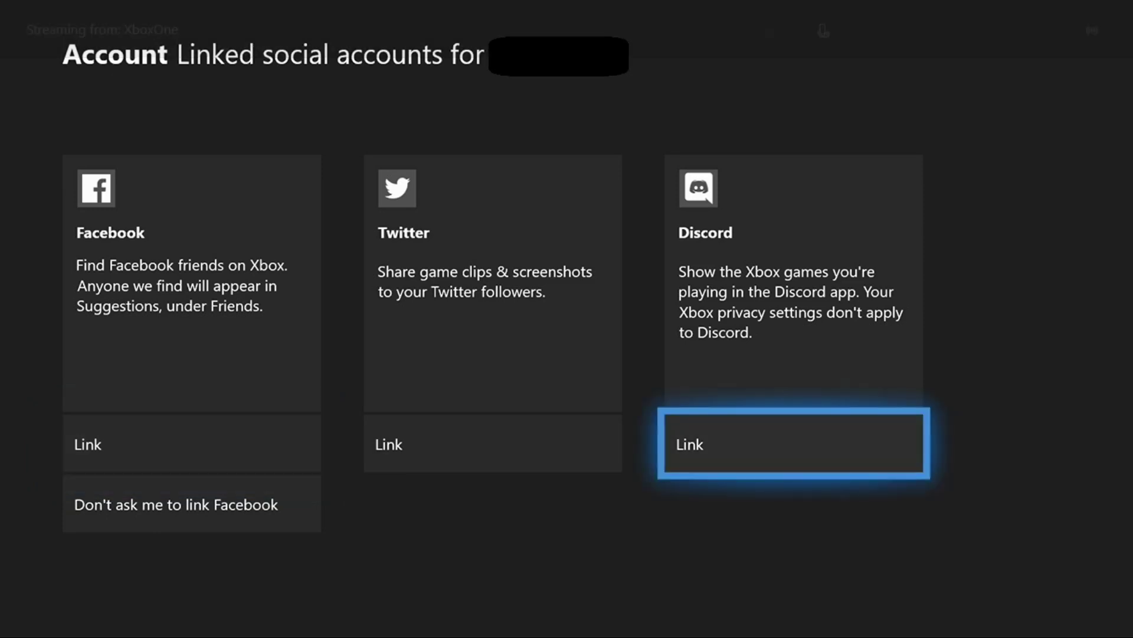
key(Return)
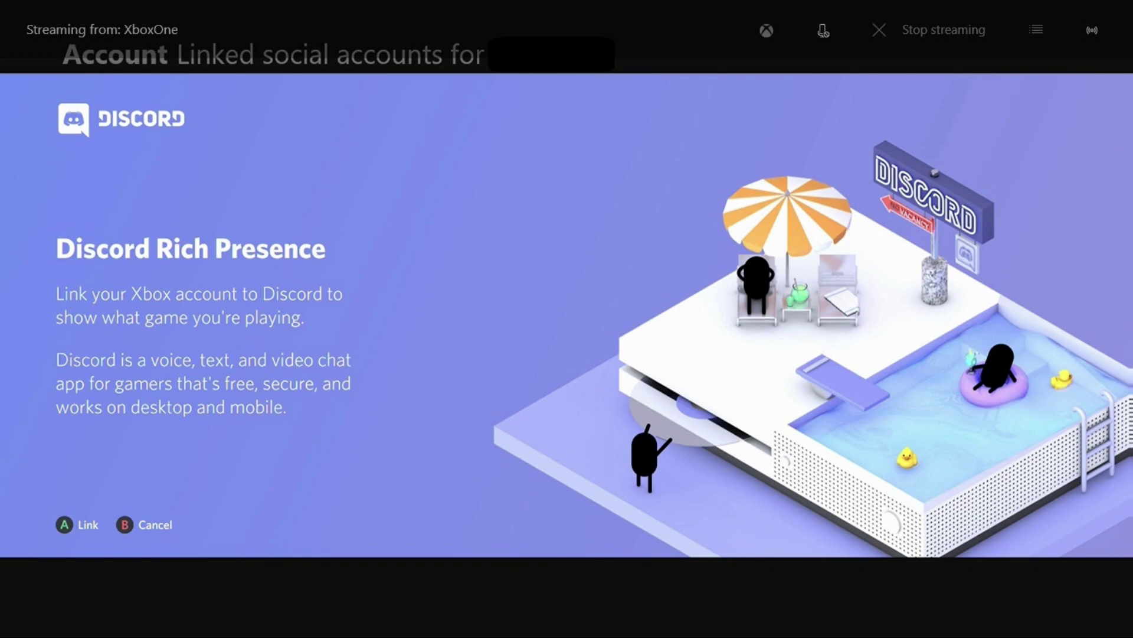
key(Return)
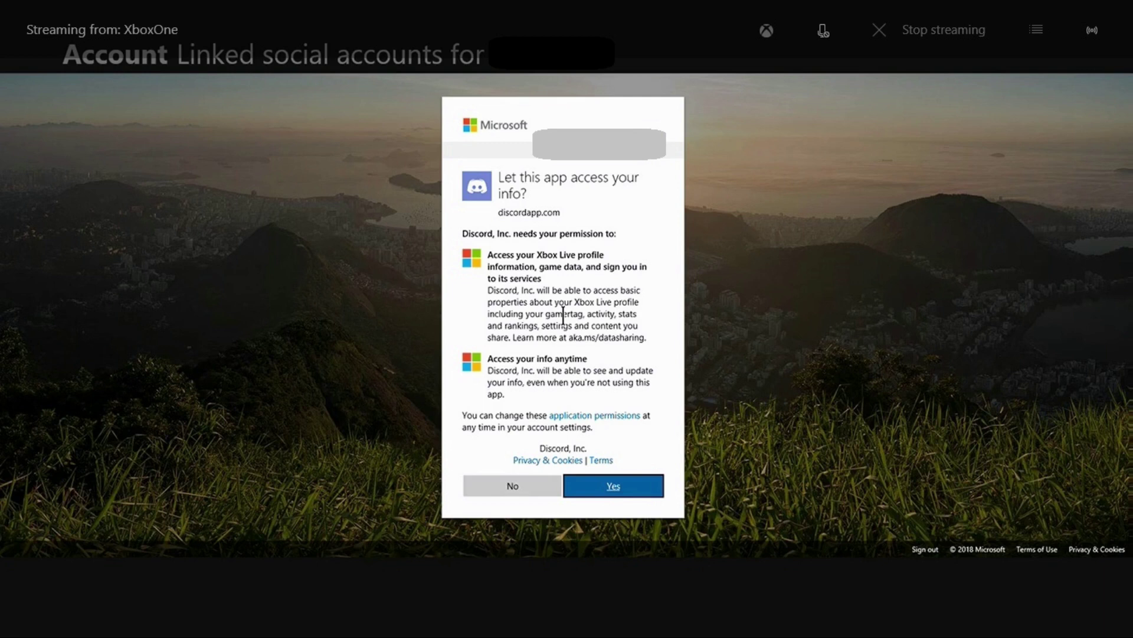
key(Return)
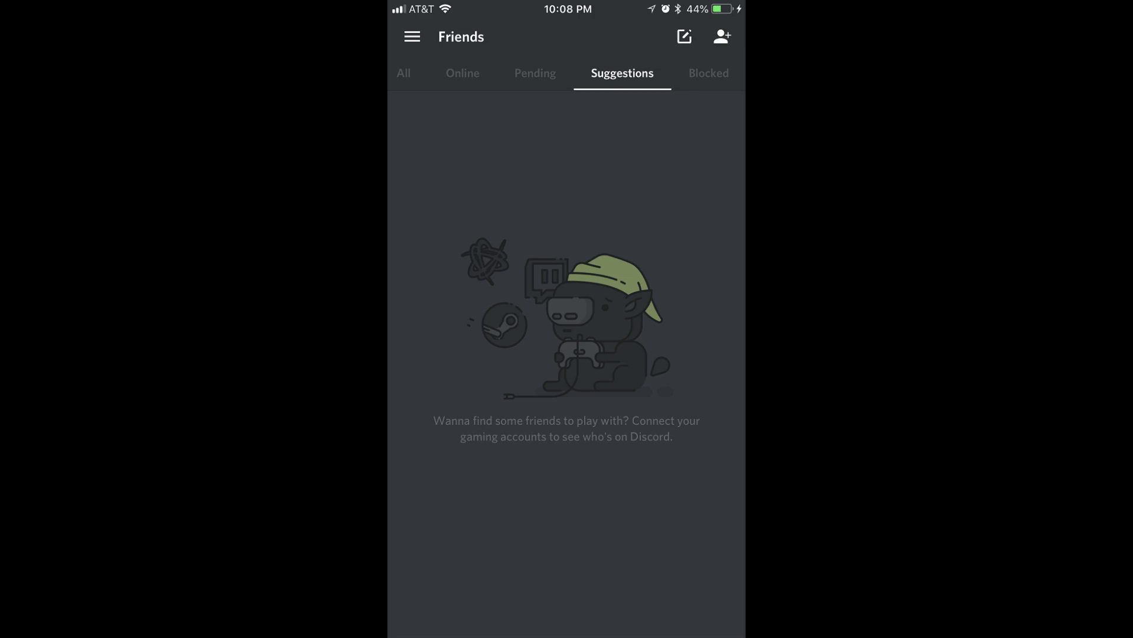
Step: Open Discord User Settings from the navigation drawer's gear icon
click(411, 36)
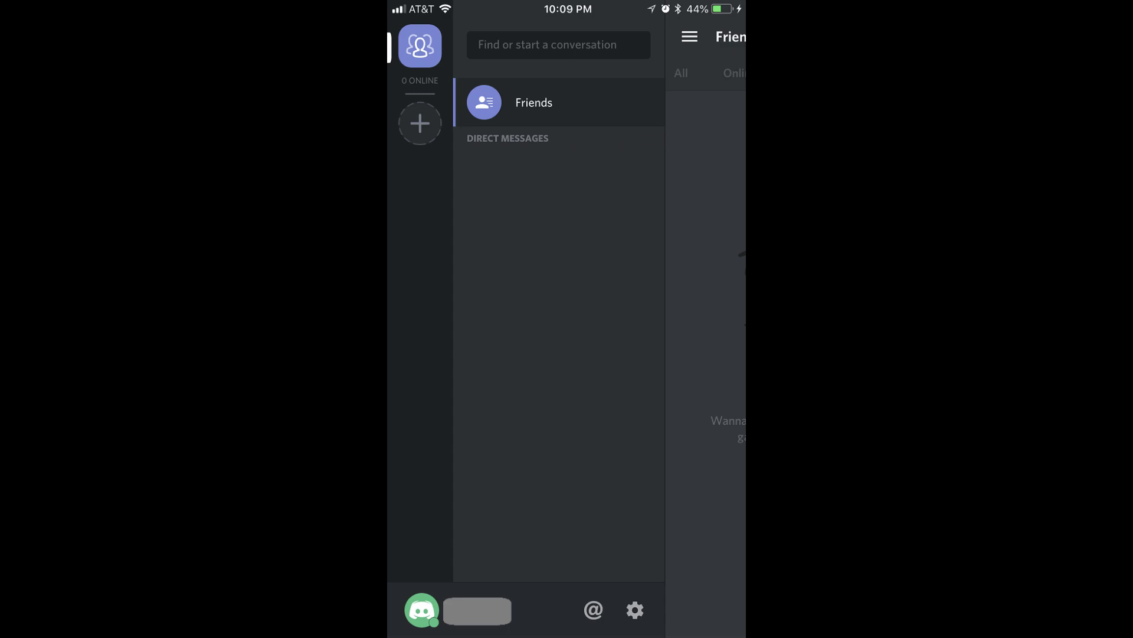
click(635, 609)
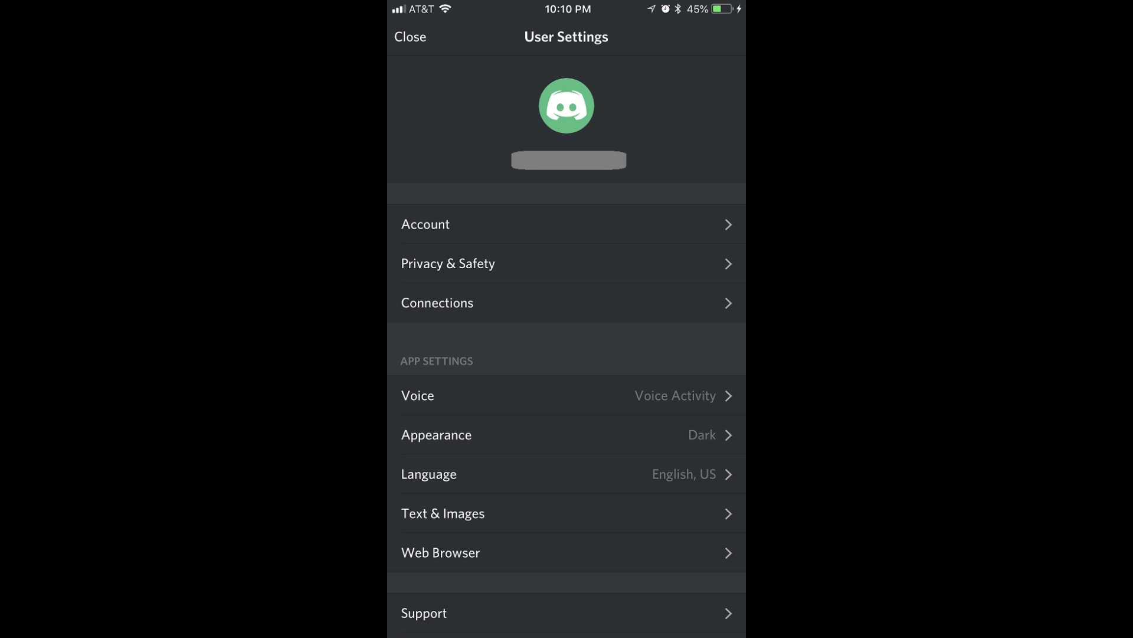
Step: Open the Add New Connection list from Discord's Connections page, showing Xbox Live, Facebook, Steam and Twitch
click(437, 302)
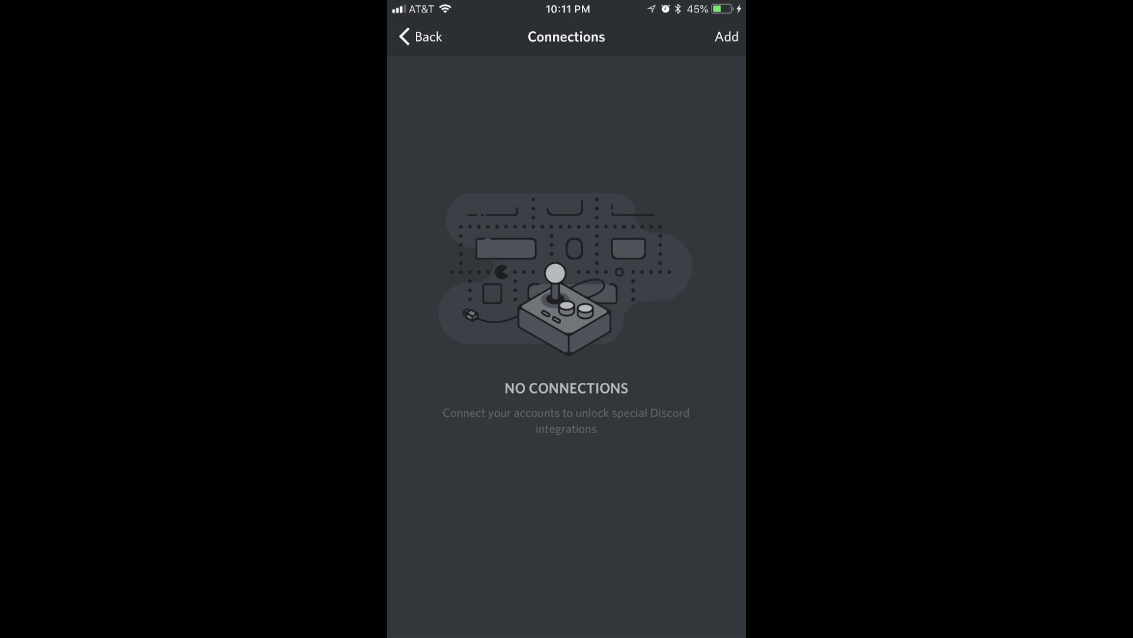
click(727, 36)
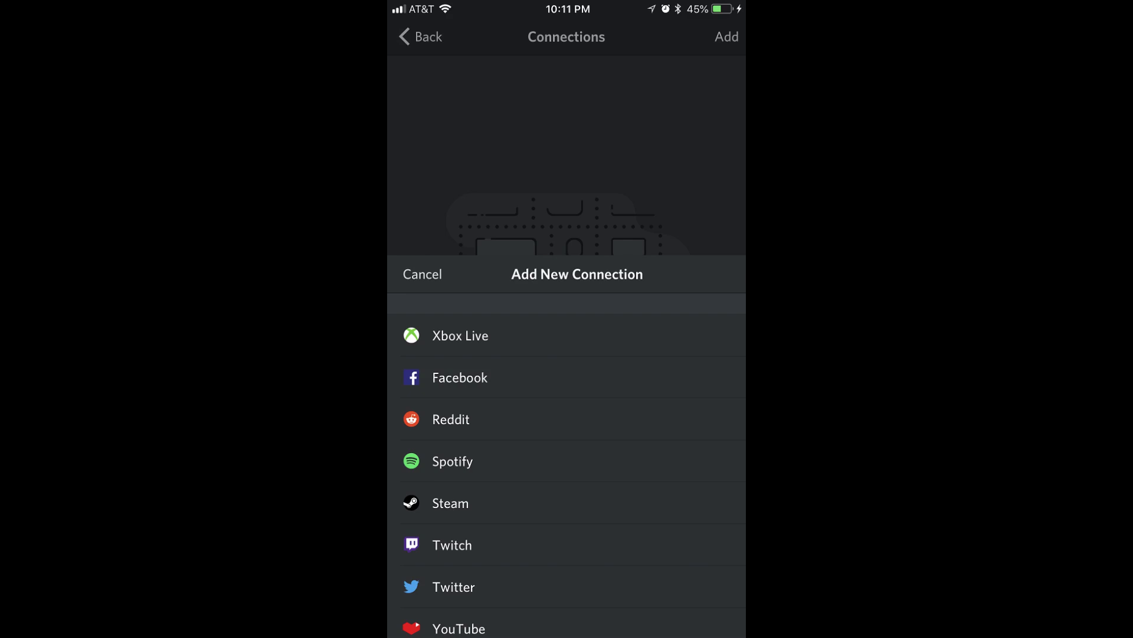